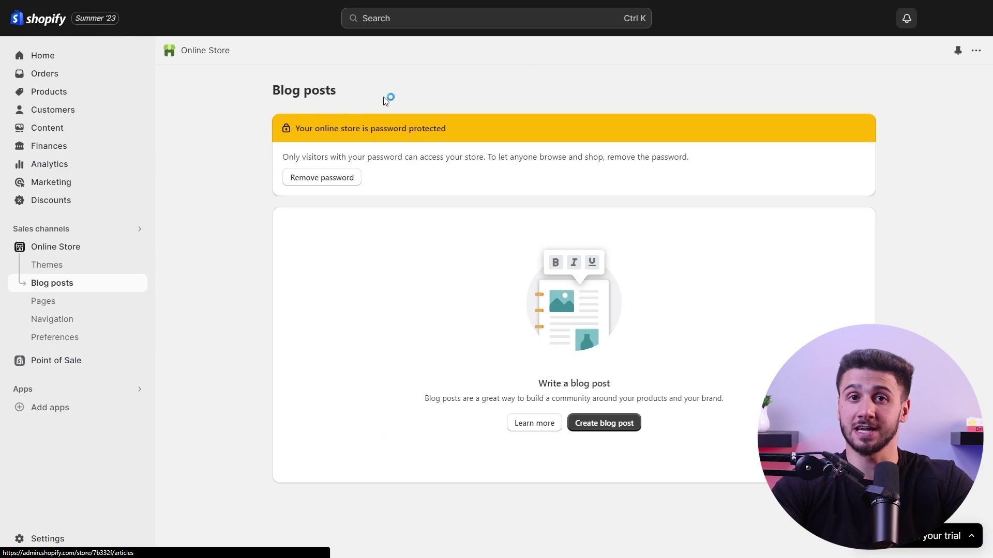
# Step: Start a new blog post, glance over its empty editor, then go to Online Store themes
pyautogui.click(601, 424)
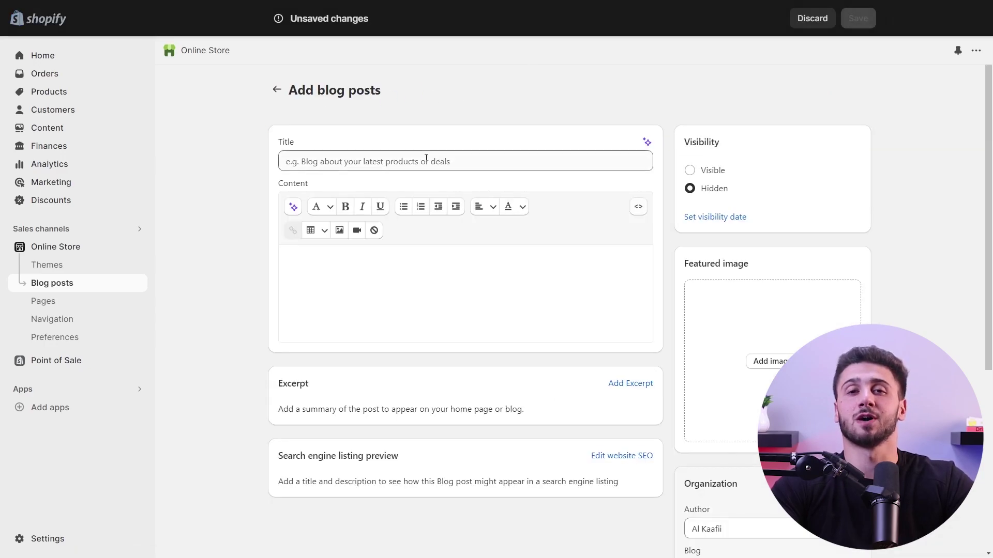
pyautogui.scroll(-5, 368, 152)
pyautogui.scroll(5, 366, 266)
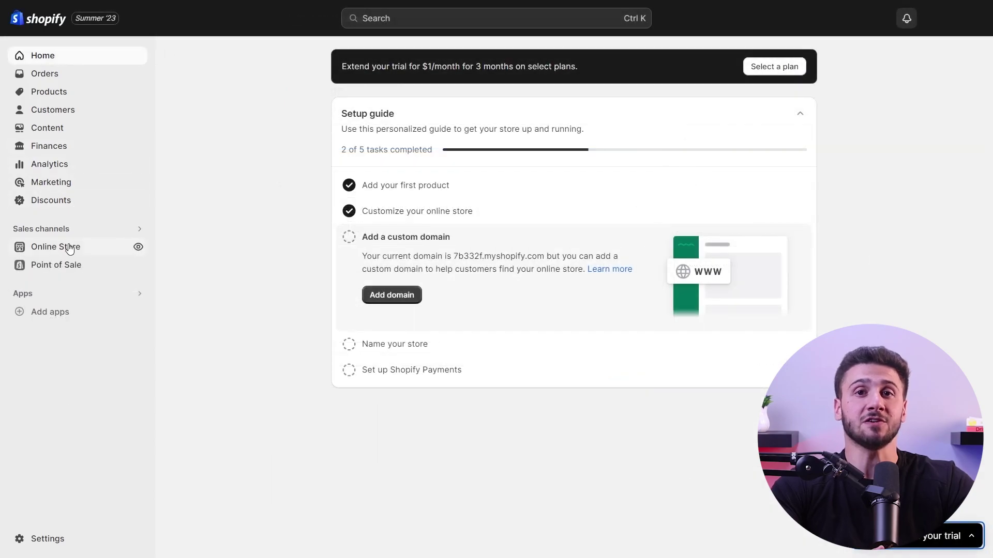
pyautogui.click(70, 249)
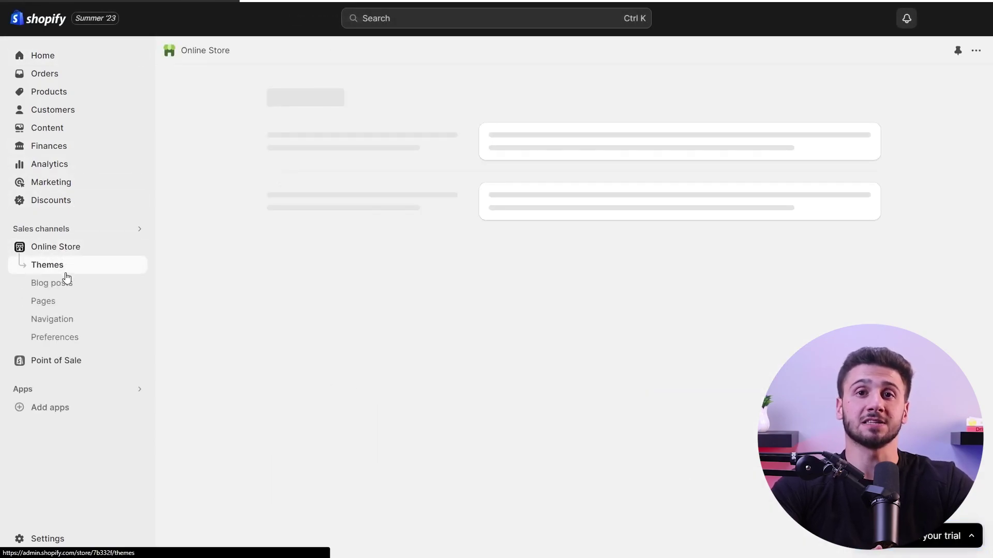
# Step: Select the theme's announcement bar, header and image banner sections in the theme editor
pyautogui.click(68, 284)
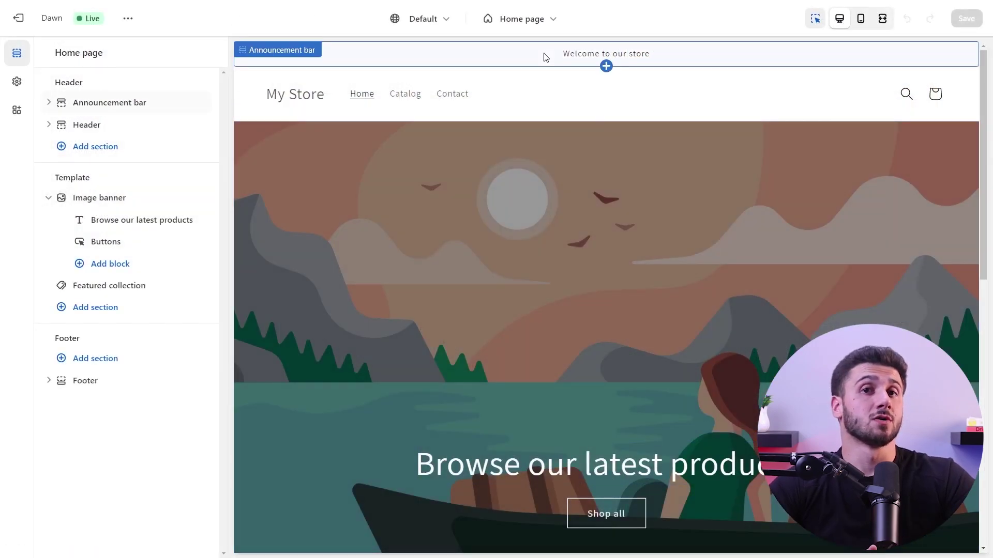
pyautogui.click(544, 56)
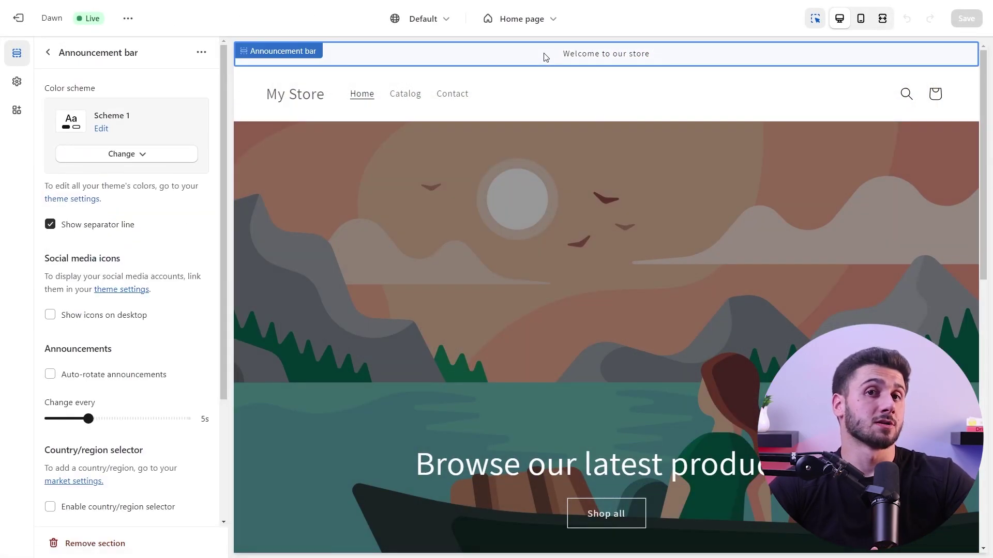
pyautogui.click(544, 95)
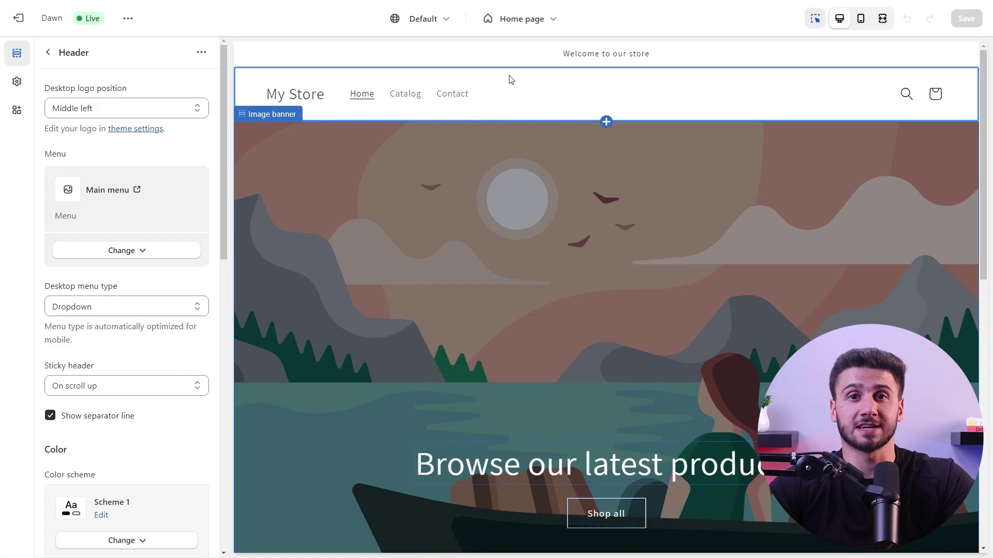
pyautogui.click(550, 213)
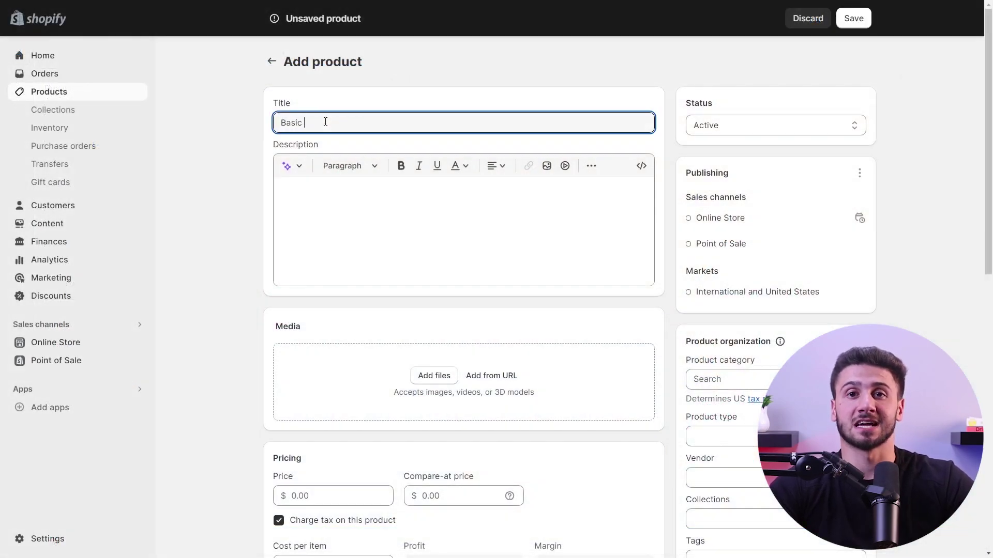
# Step: Write the product description, allow selling when out of stock and enter the 0.4 lb weight
pyautogui.click(322, 192)
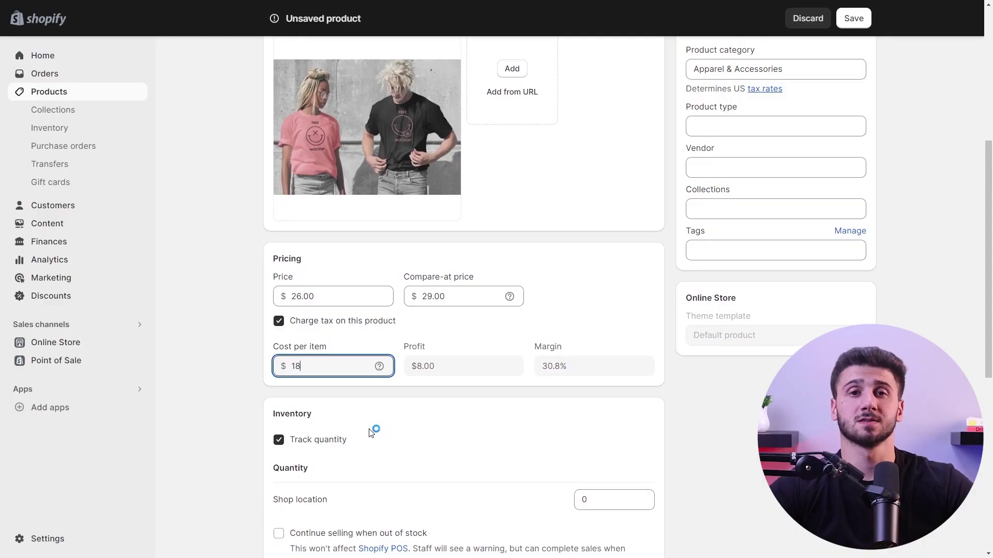
pyautogui.scroll(-2, 369, 423)
pyautogui.click(331, 430)
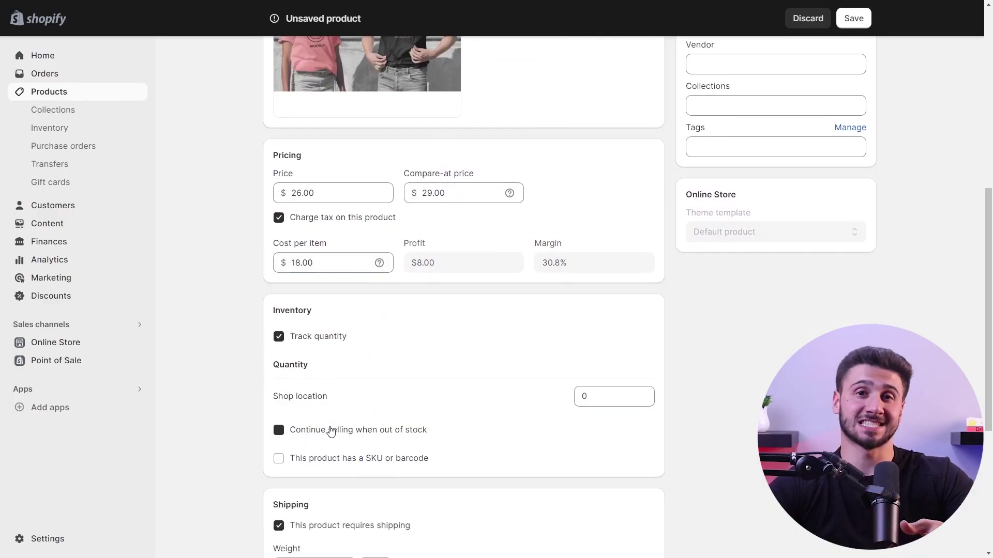
pyautogui.scroll(-3, 354, 417)
pyautogui.click(331, 415)
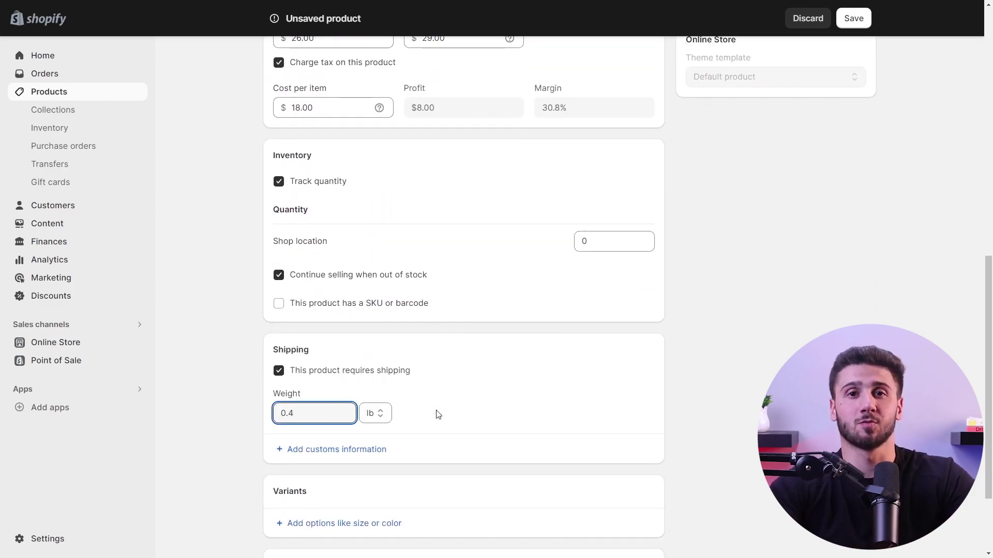
pyautogui.scroll(-3, 351, 399)
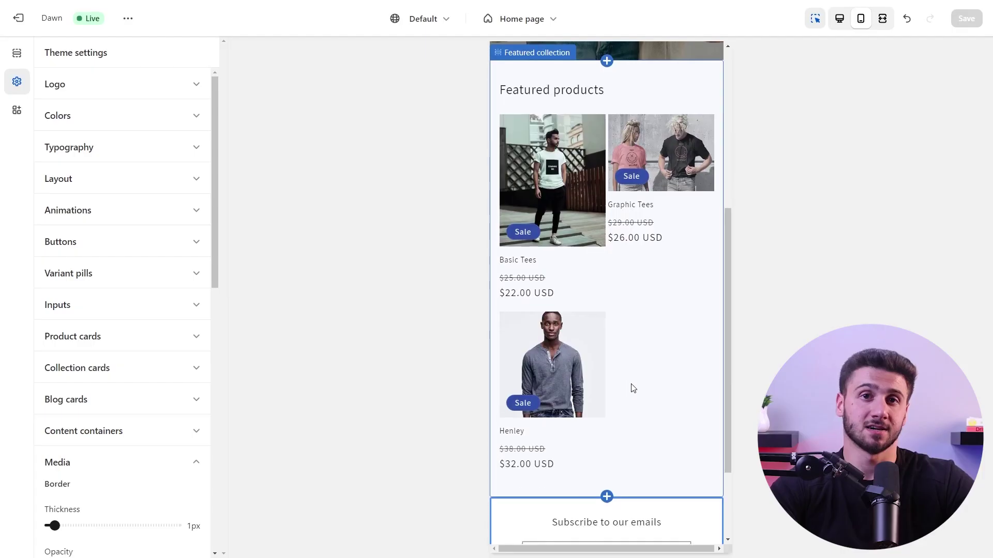
# Step: Switch the theme editor to fullscreen and scroll the storefront preview down and back up
pyautogui.click(884, 20)
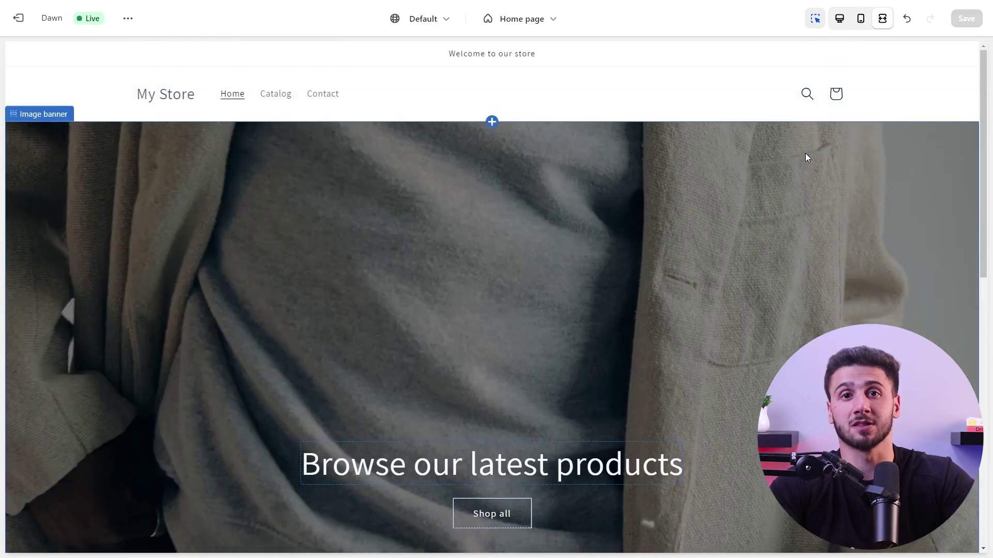
pyautogui.scroll(-9, 805, 154)
pyautogui.scroll(-3, 807, 156)
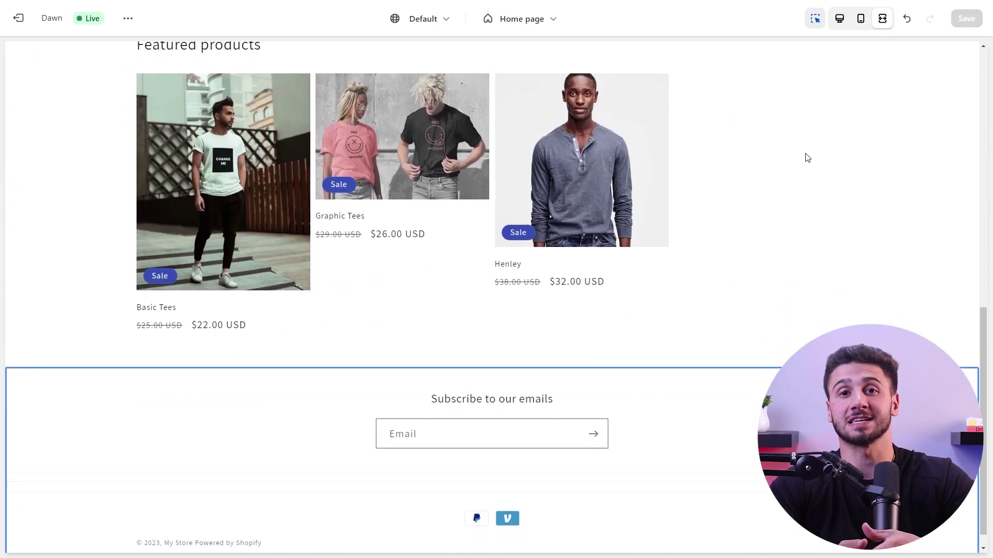
pyautogui.scroll(10, 806, 154)
pyautogui.scroll(1, 810, 139)
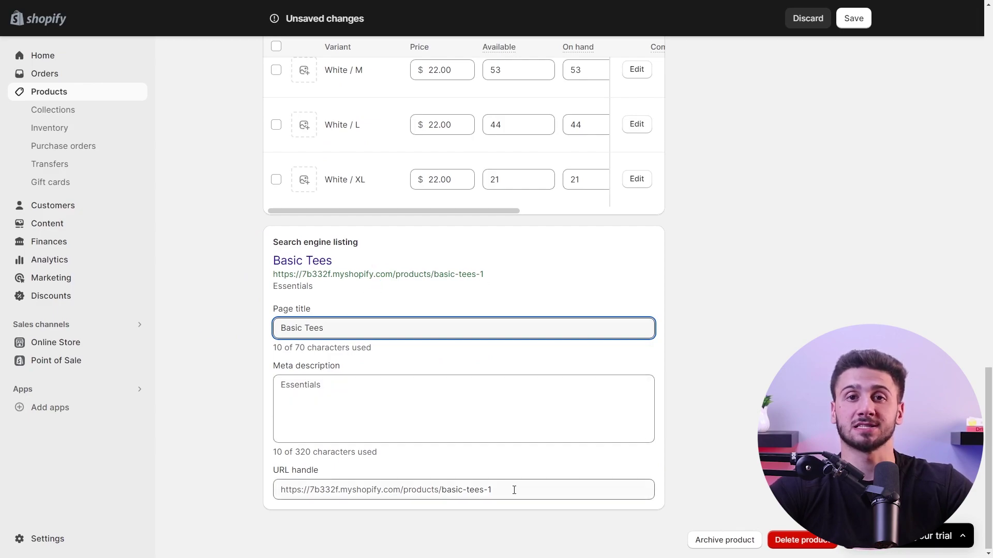
# Step: Scroll through the Basic Tees product page's variants and search listing
pyautogui.scroll(-1, 297, 393)
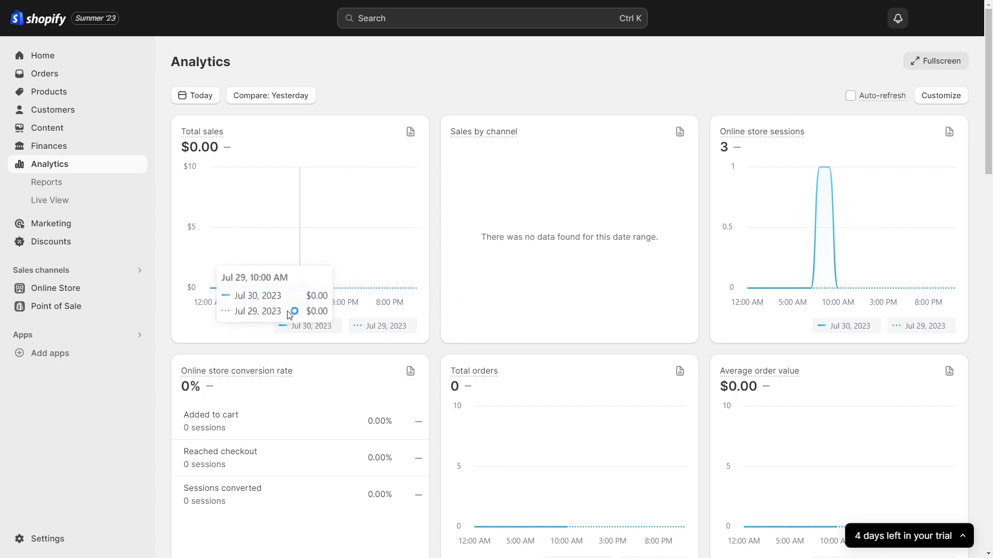
# Step: Scroll down through the Analytics dashboard's sales and sessions reports
pyautogui.scroll(-1, 253, 369)
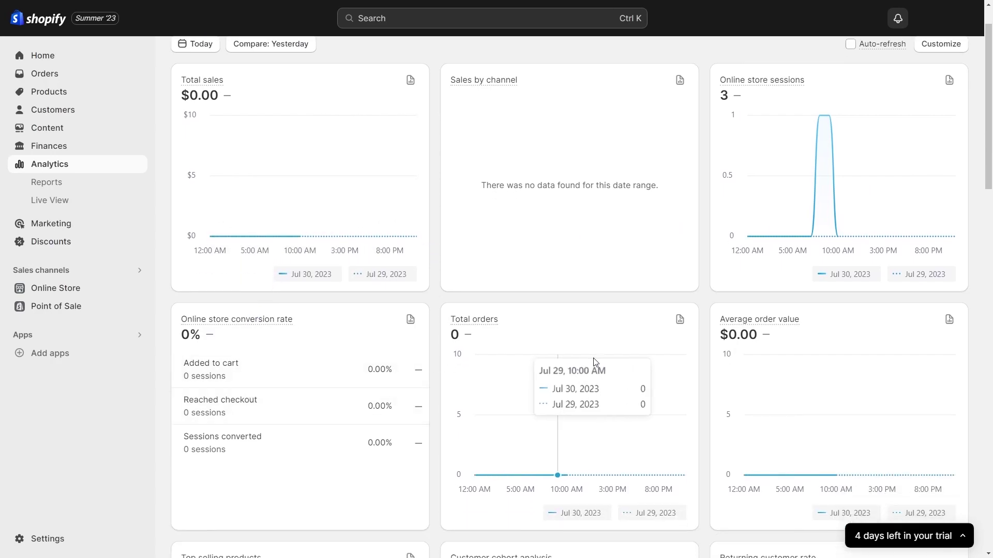
pyautogui.scroll(-5, 756, 375)
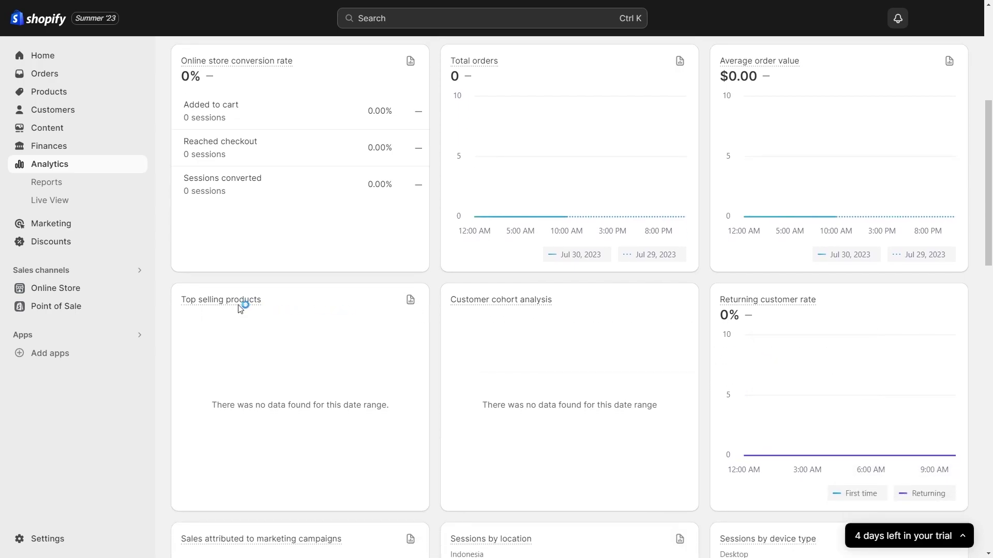
pyautogui.scroll(-2, 248, 424)
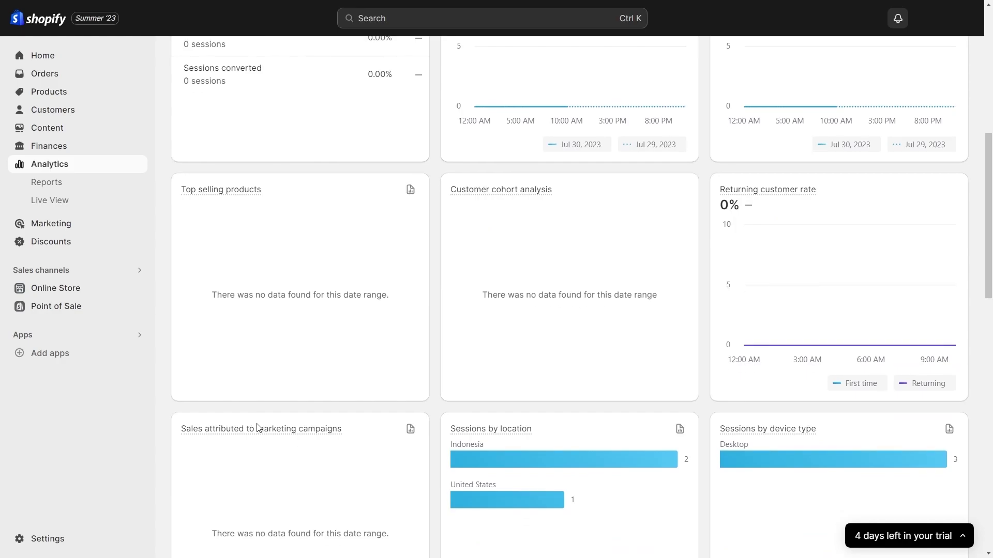
pyautogui.scroll(-2, 257, 427)
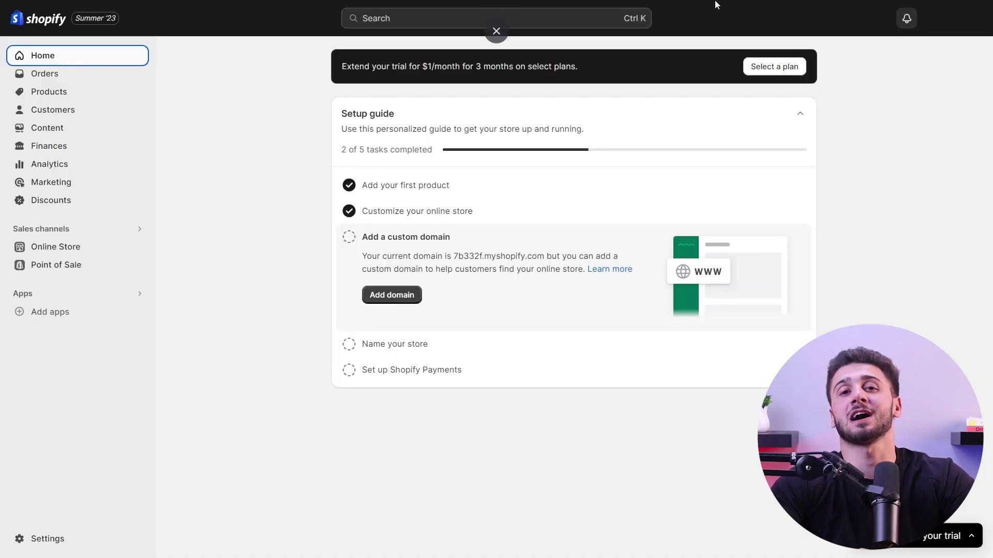
# Step: View the empty Orders page, then go to the Products list
pyautogui.click(67, 76)
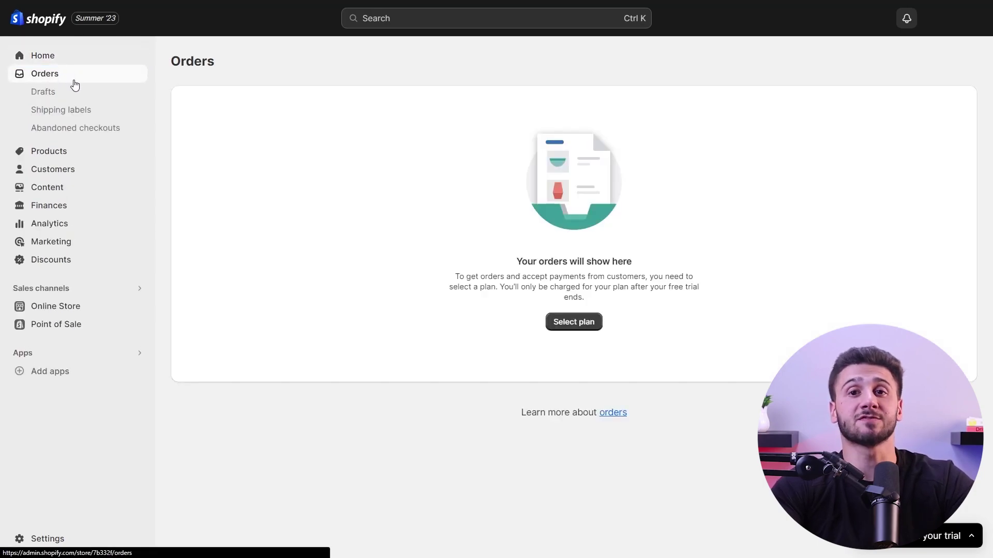
pyautogui.click(49, 153)
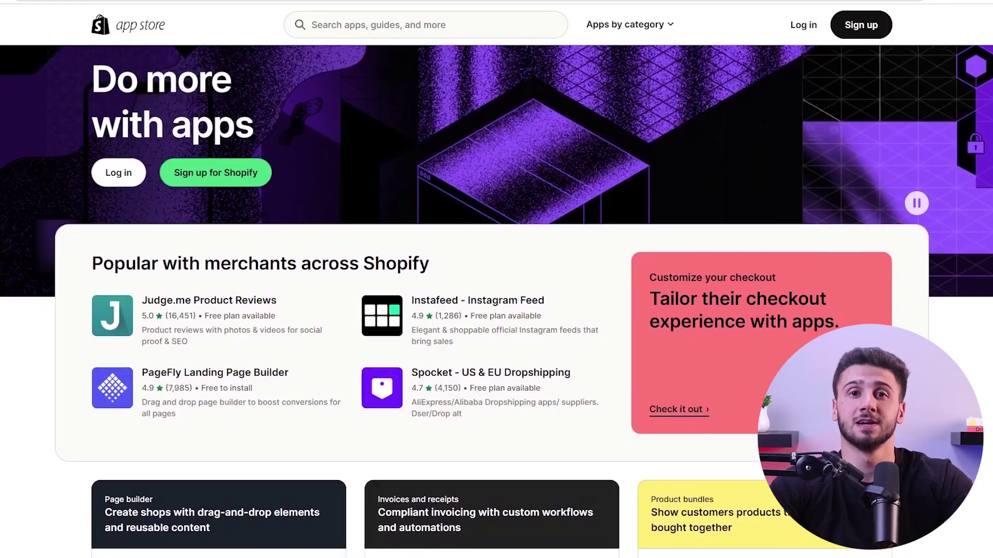
# Step: Scroll the App Store home through Popular with merchants, In the spotlight and Trending this July
pyautogui.scroll(-2, 496, 300)
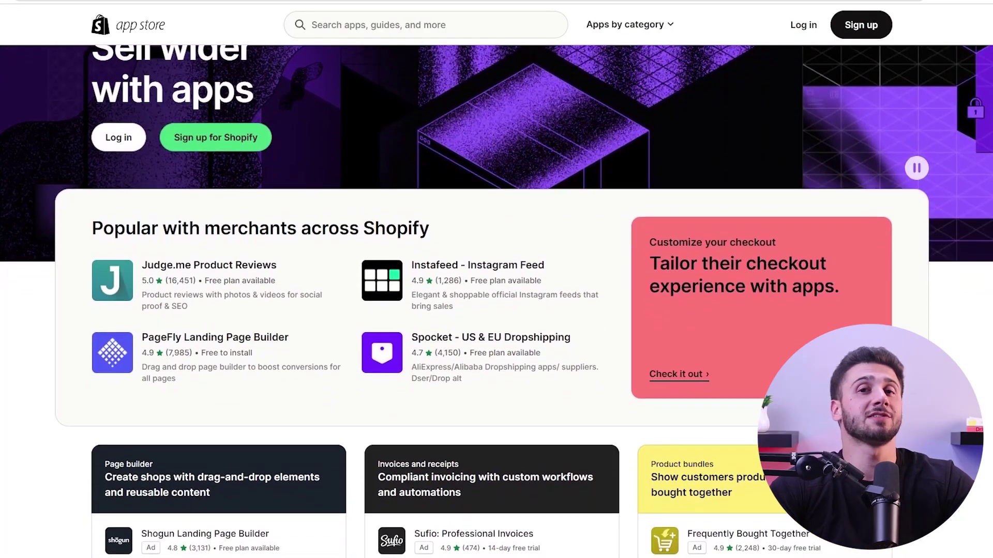
pyautogui.scroll(-3, 496, 300)
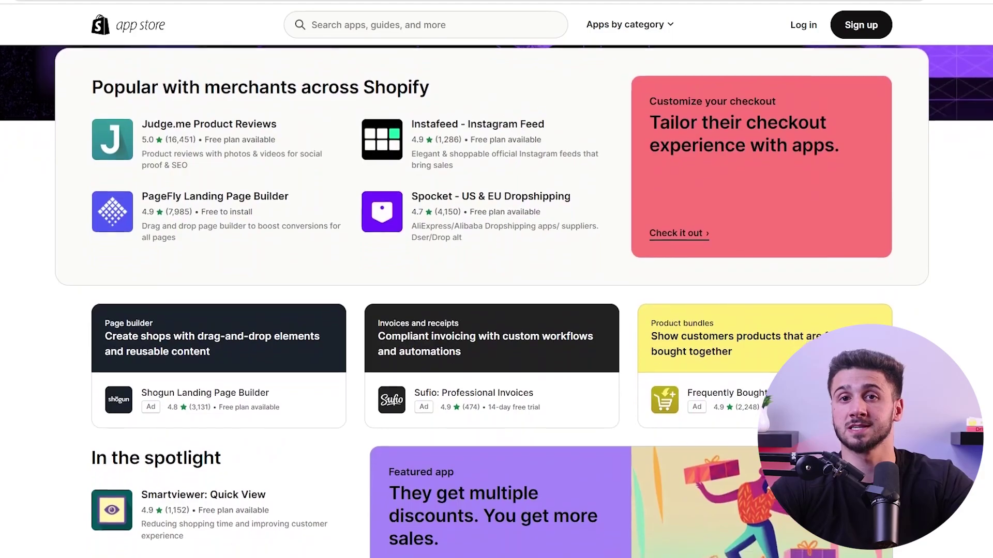
pyautogui.scroll(-3, 496, 300)
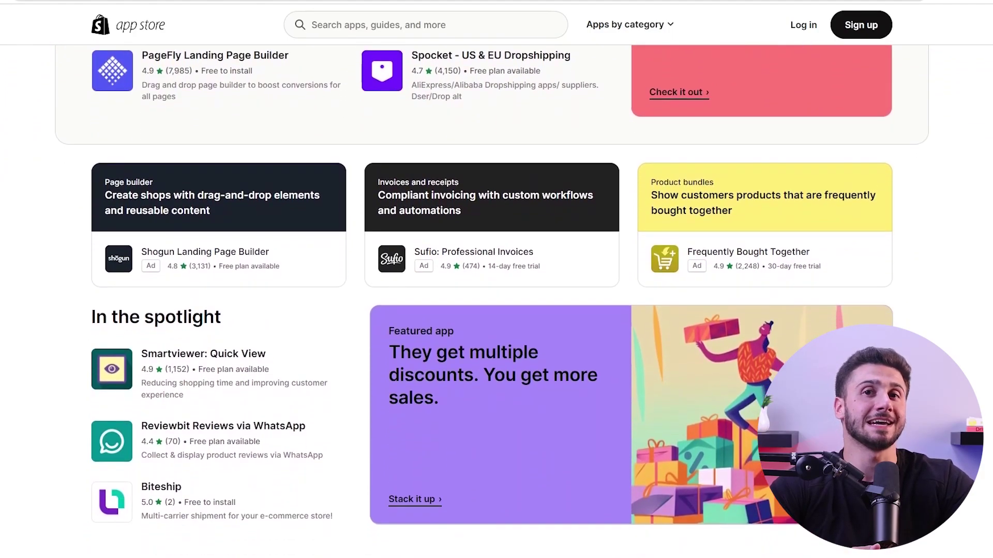
pyautogui.scroll(-3, 497, 300)
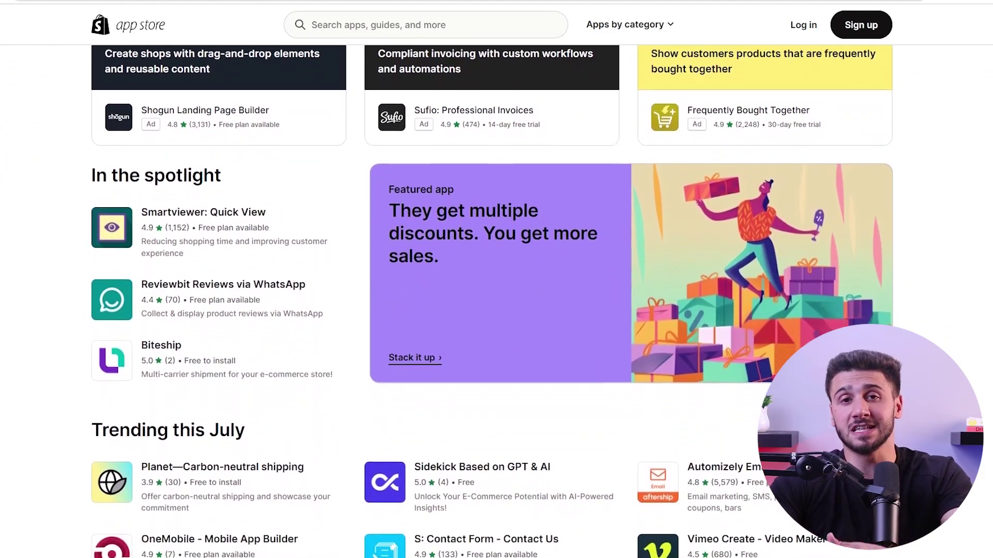
pyautogui.scroll(-1, 496, 300)
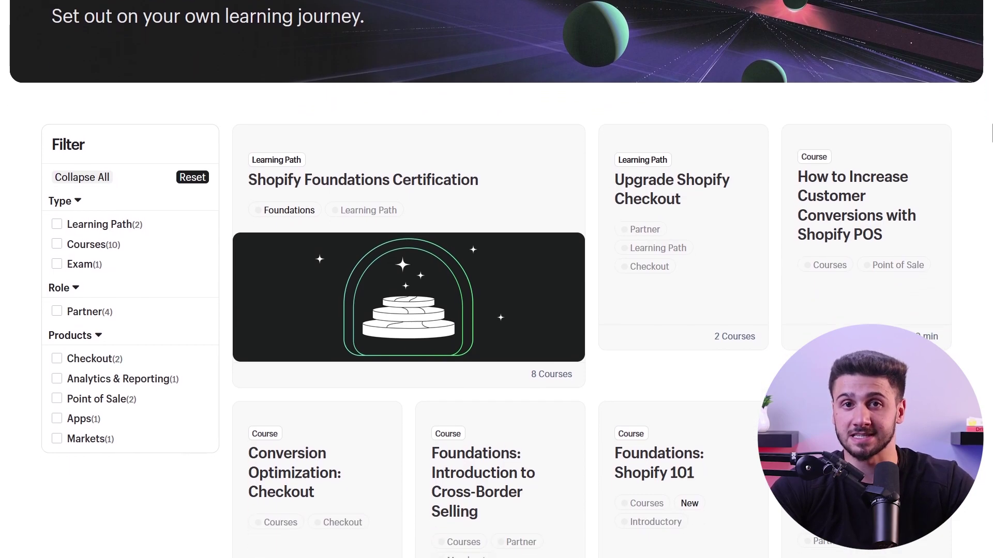
# Step: Scroll through the Shopify Academy course cards, including learning paths and Foundations courses
pyautogui.scroll(-3, 497, 279)
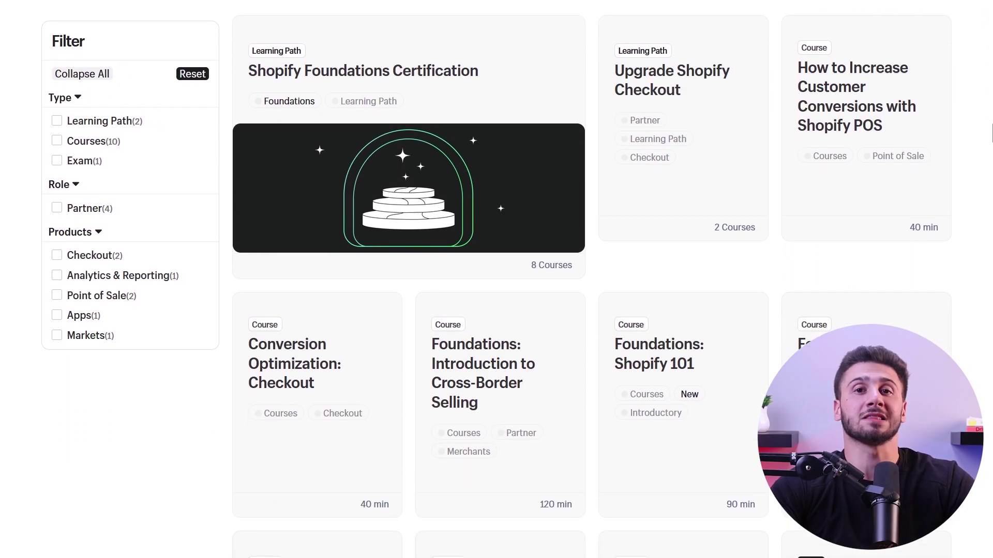
pyautogui.scroll(-3, 497, 280)
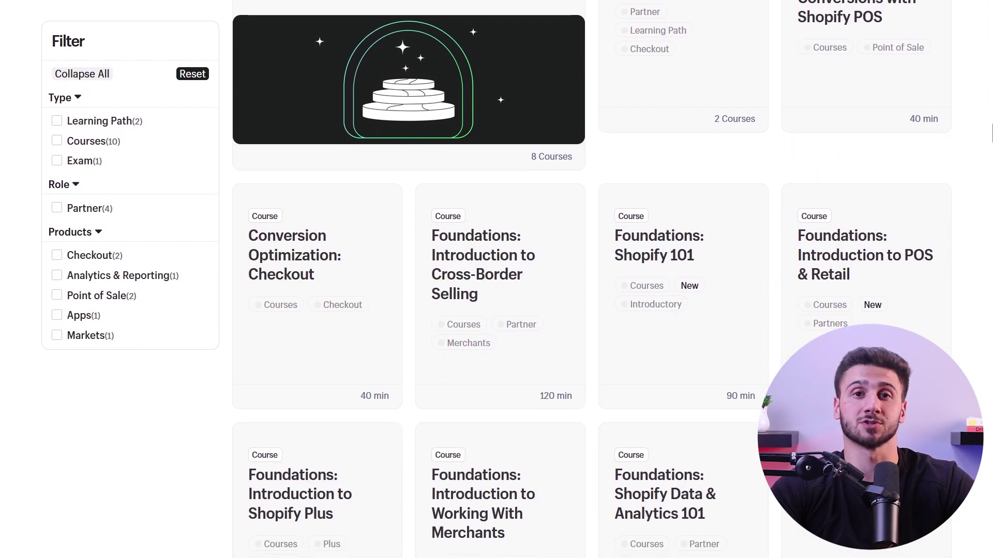
pyautogui.scroll(-3, 497, 279)
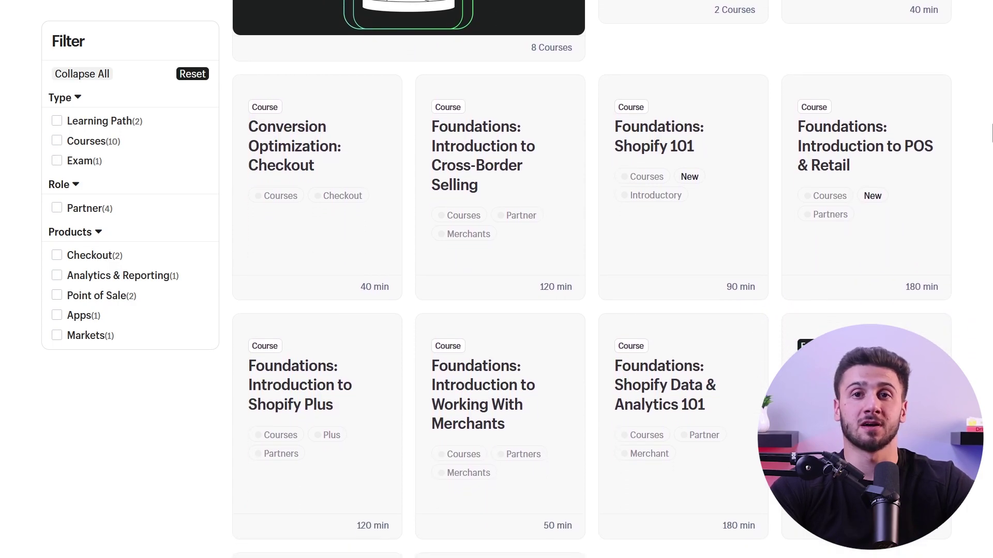
pyautogui.scroll(-2, 496, 279)
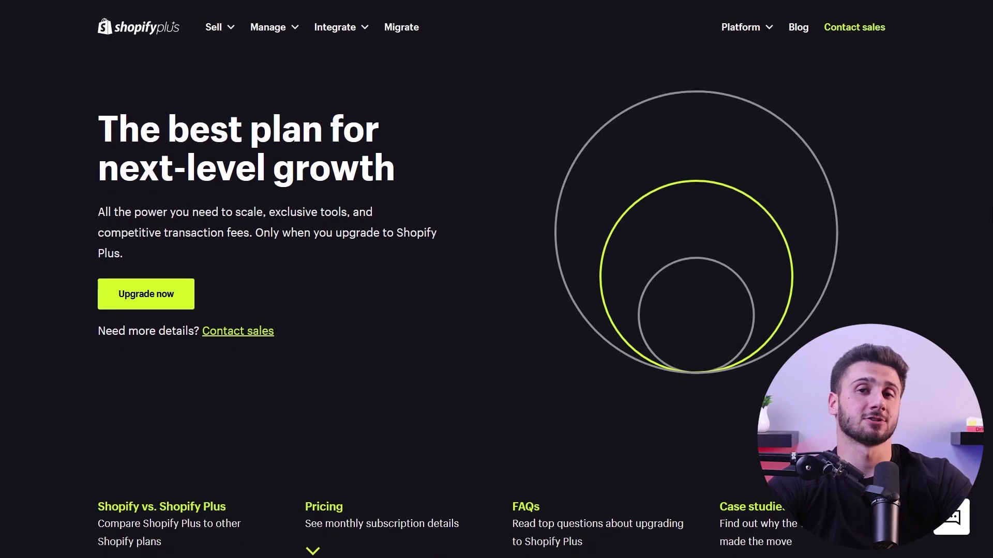
# Step: Scroll the Shopify Plus page past the brand logos to the Checkout extensibility section
pyautogui.scroll(-3, 497, 279)
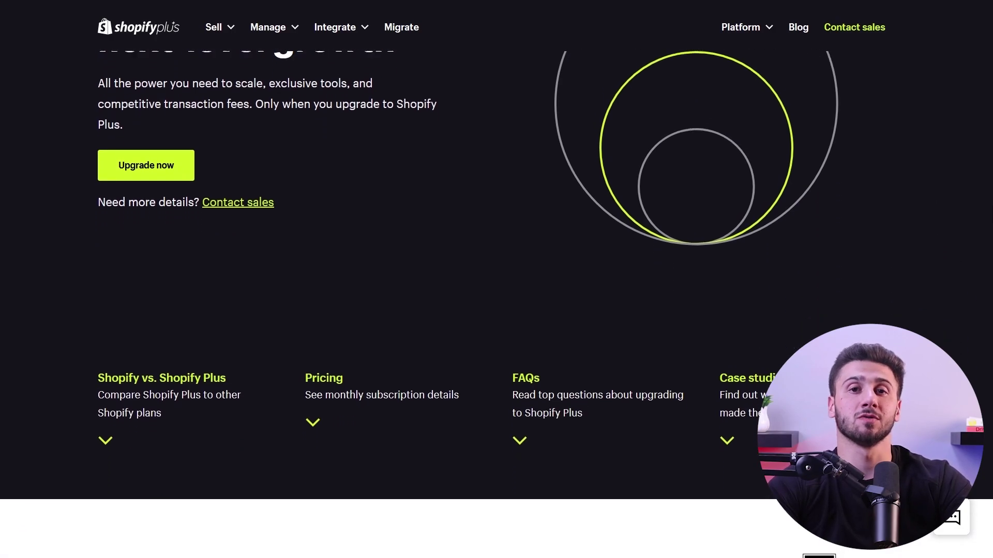
pyautogui.scroll(-3, 496, 280)
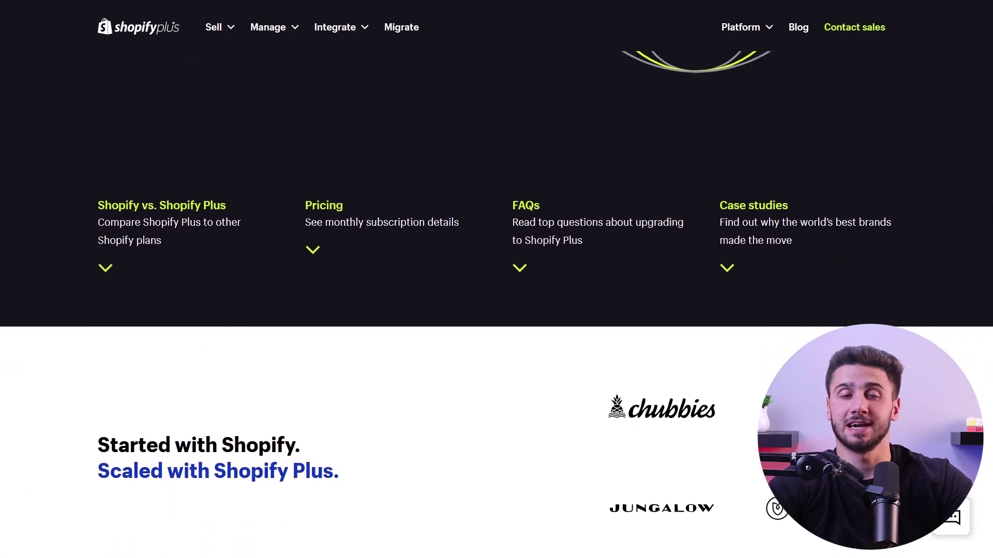
pyautogui.scroll(-3, 497, 280)
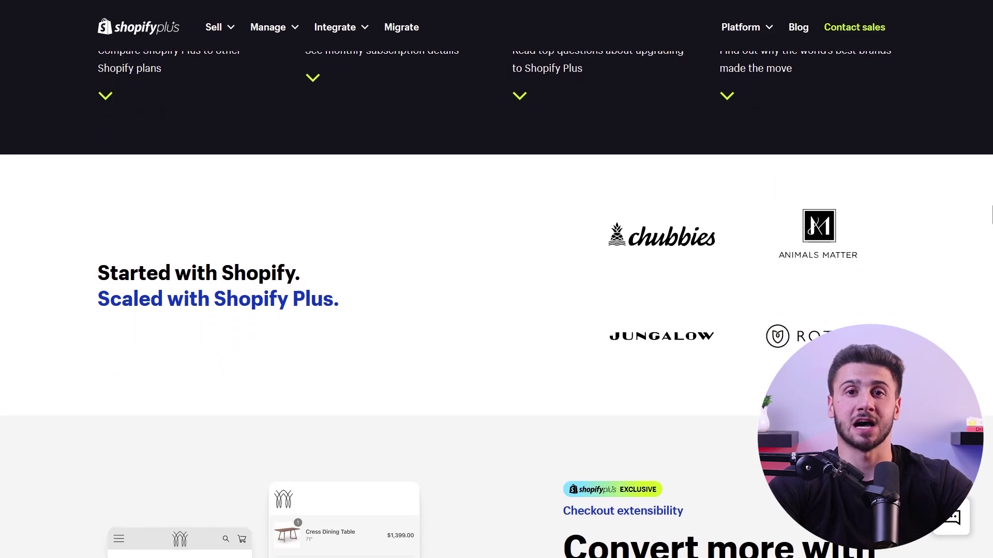
pyautogui.scroll(-3, 496, 280)
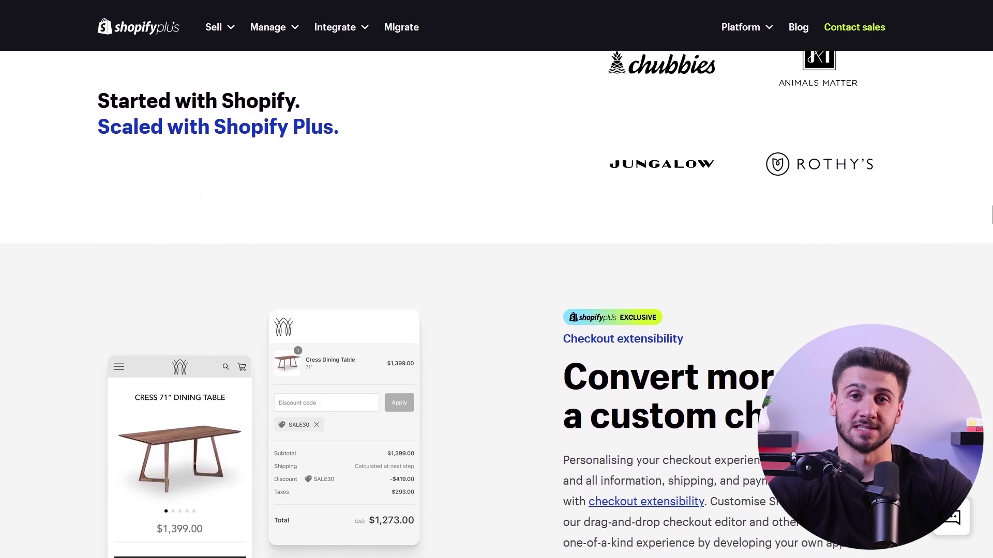